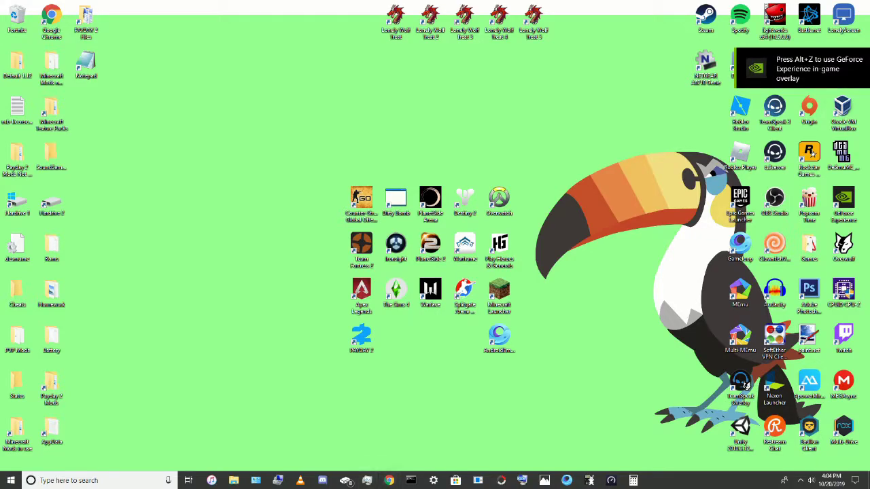
- Open YouTube in Google Chrome and go to the "Hacks download and try" playlist
left_click(389, 481)
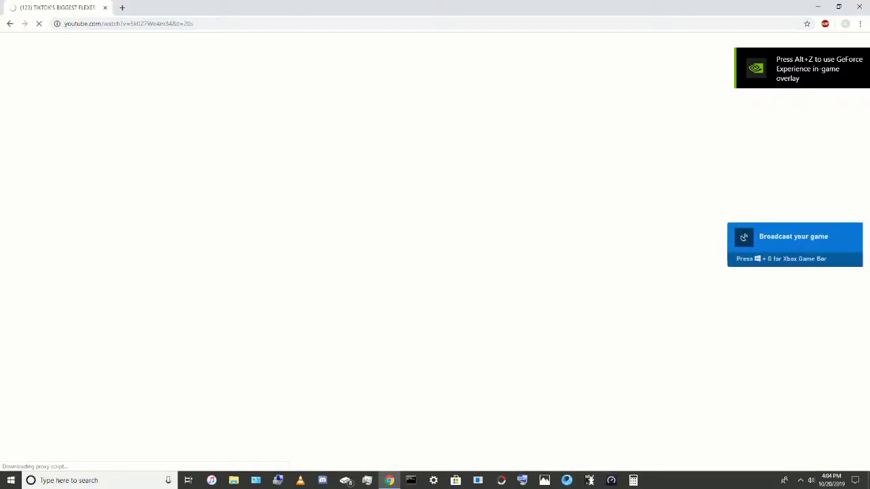
left_click(123, 7)
left_click(105, 8)
left_click(461, 239)
left_click(460, 237)
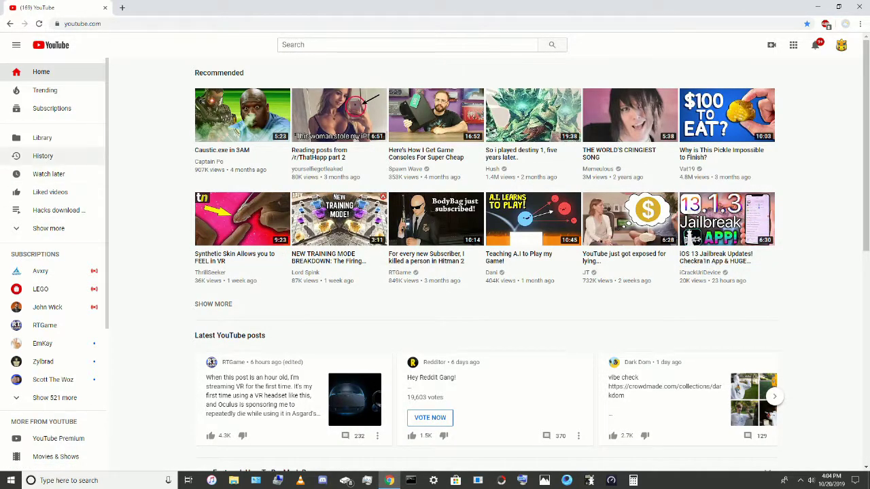
left_click(57, 210)
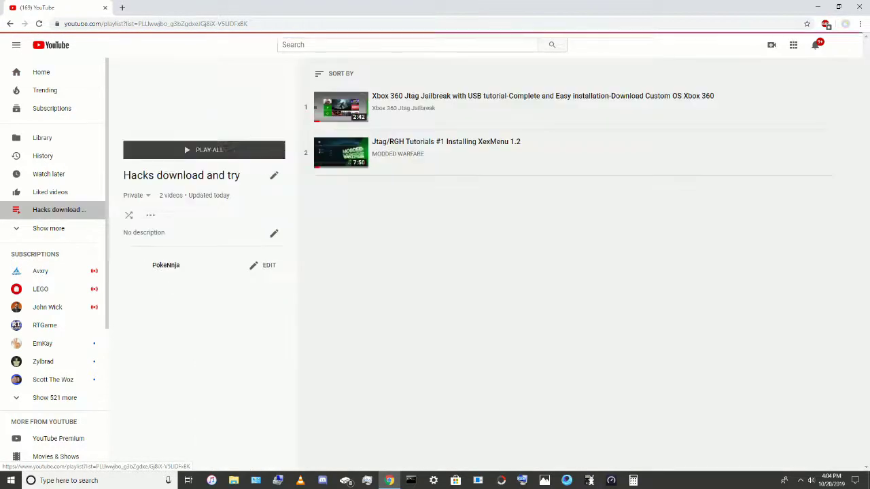
- Open the playlist video "Jtag/RGH Tutorials #1 Installing XexMenu 1.2"
left_click(398, 154)
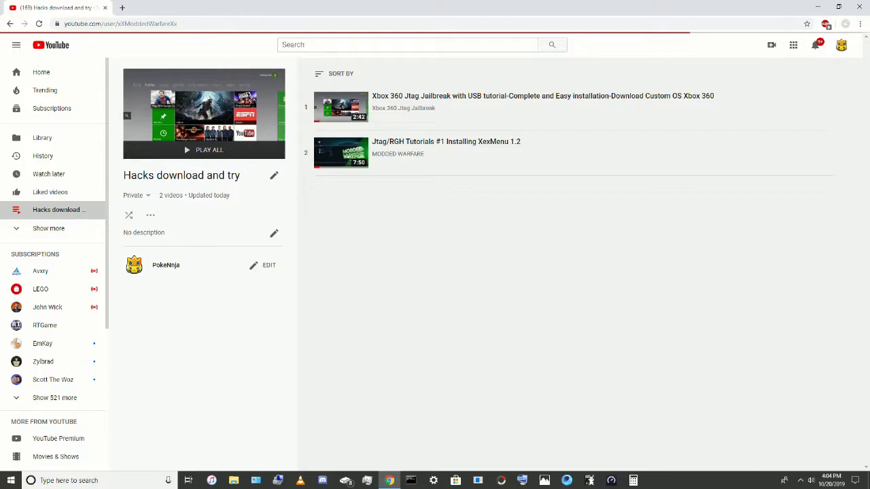
key("alt+Left")
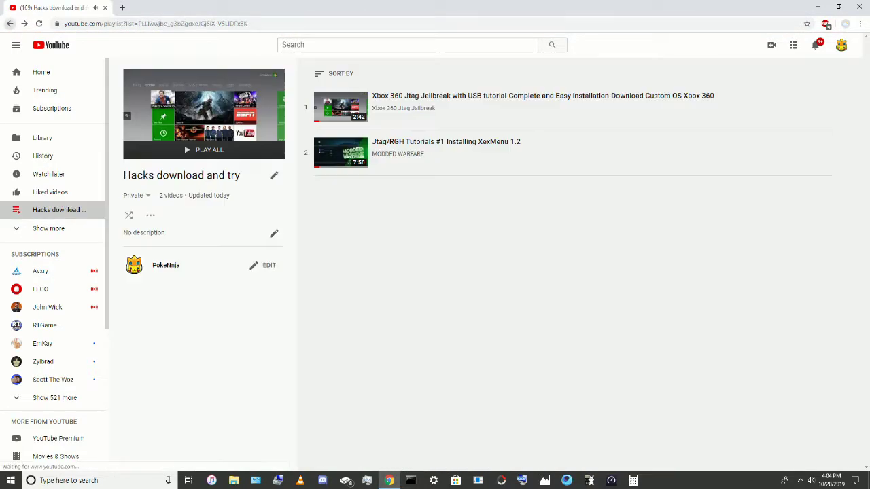
left_click(436, 150)
left_click(421, 190)
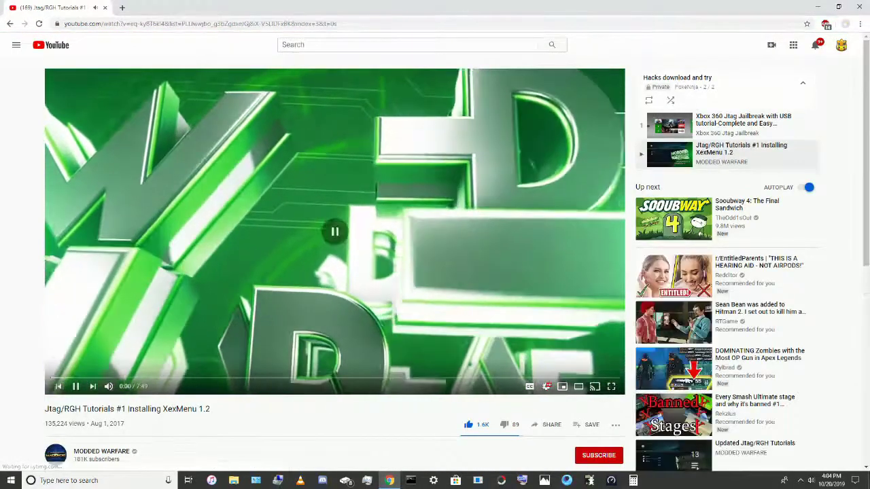
- Pause the video, open the XexMenu 1.2 download link from its full description in a new tab, and close the video tab
scroll(422, 265, "down", 2)
left_click(89, 372)
scroll(90, 371, "down", 1)
scroll(170, 362, "down", 1)
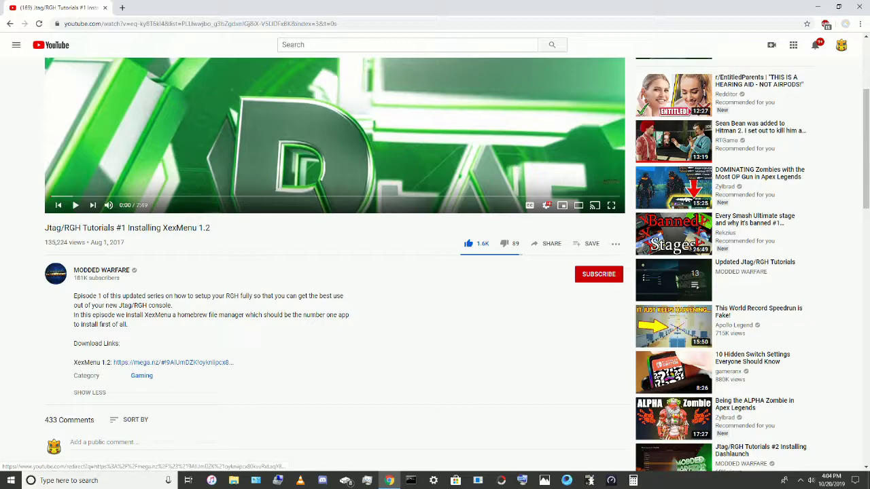
right_click(161, 363)
left_click(202, 369)
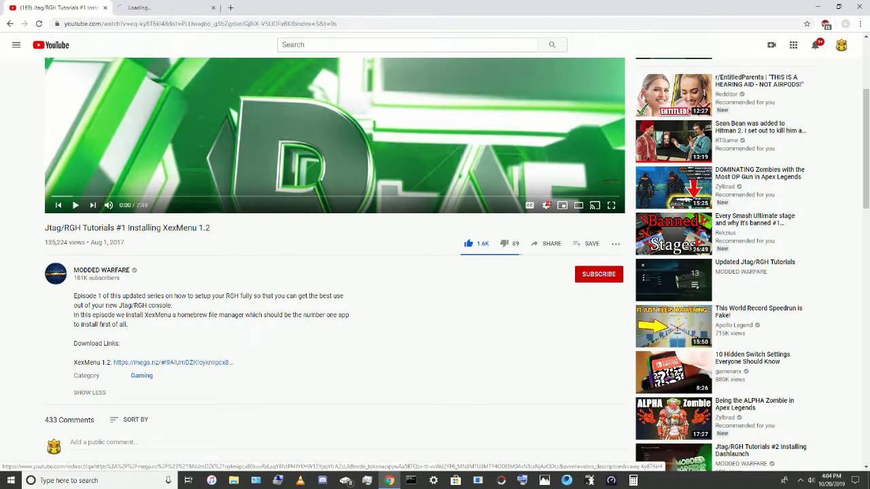
left_click(163, 8)
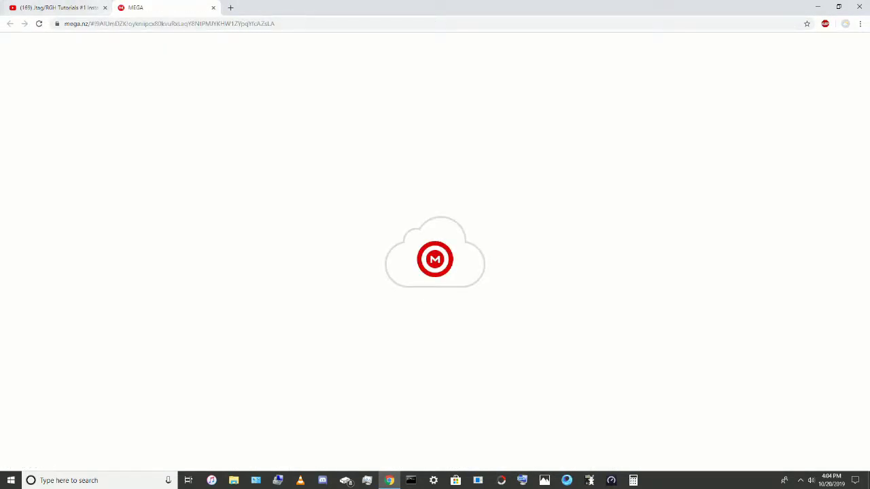
left_click(105, 8)
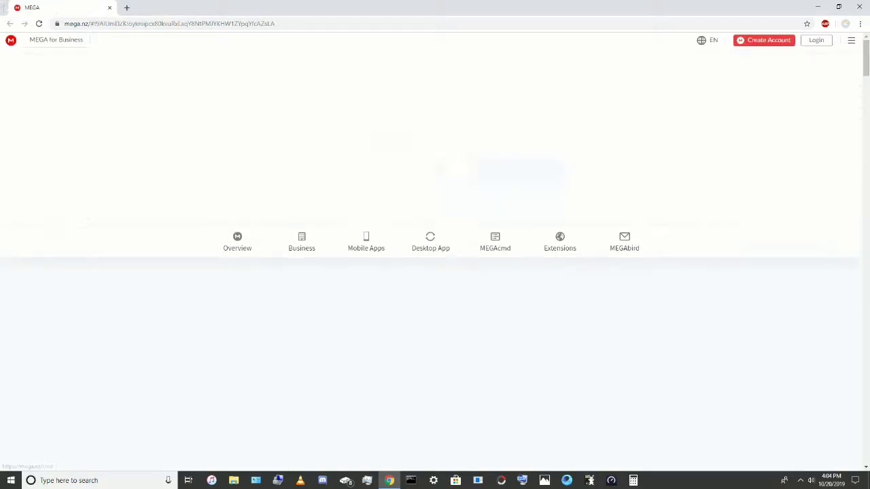
- Switch to File Explorer and view the contents of USB Drive (E:), then return to the MEGA download page
left_click(234, 480)
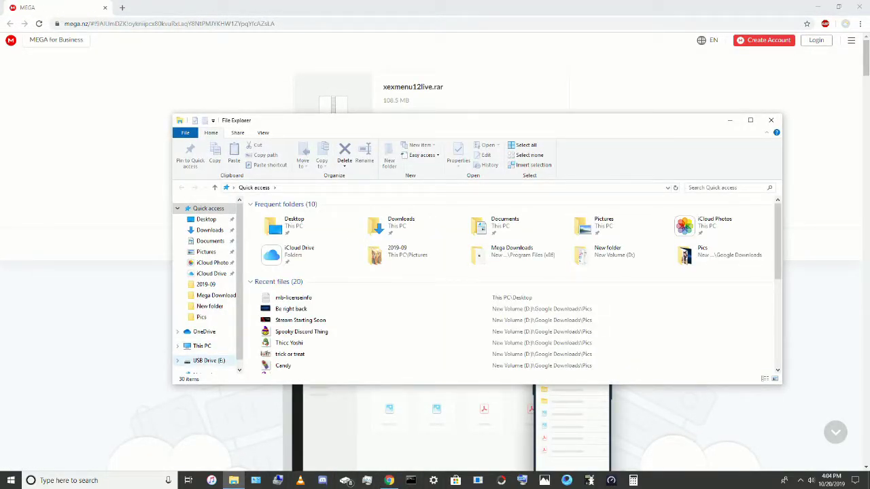
left_click(209, 361)
left_click_drag(282, 271, 274, 210)
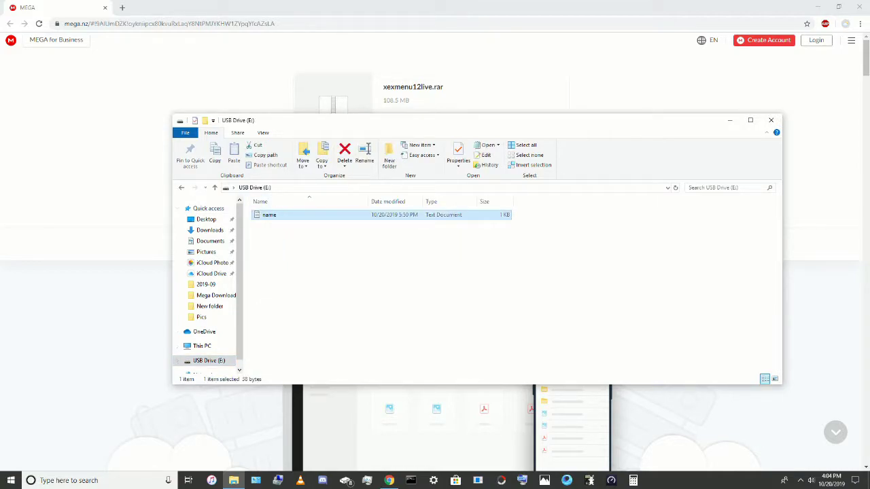
left_click(299, 258)
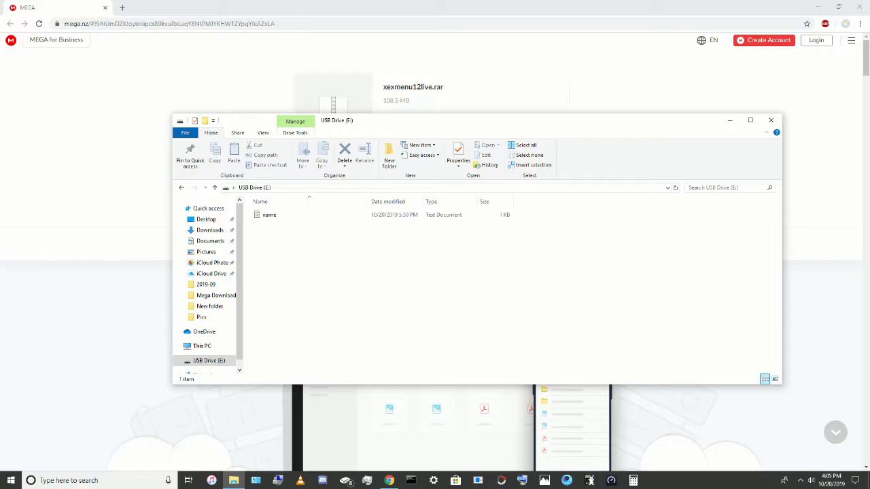
left_click(147, 296)
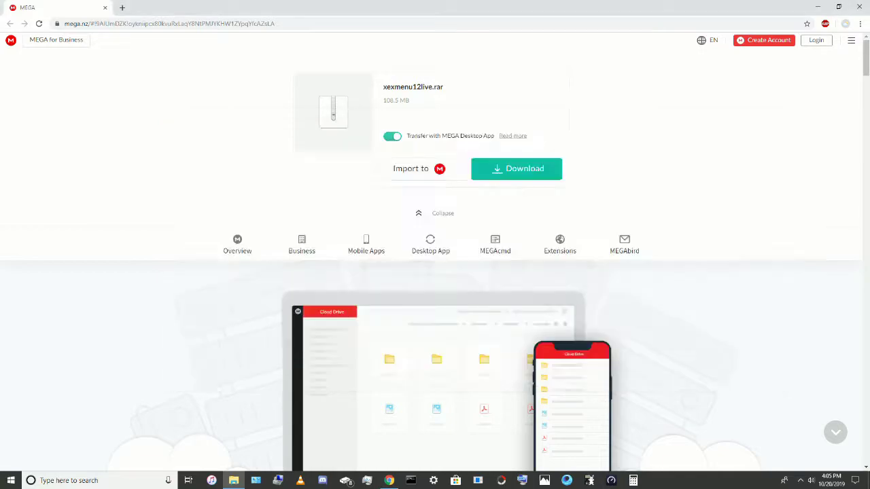
- Bring back the USB drive's folder, read the "name" text file in Notepad, and close it
left_click(234, 481)
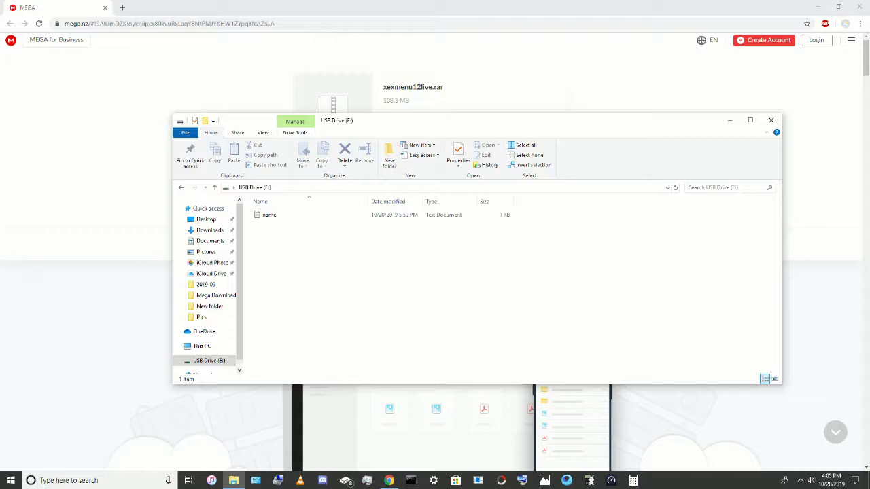
left_click_drag(277, 247, 266, 227)
left_click_drag(294, 273, 280, 215)
left_click(288, 258)
left_click_drag(279, 248, 278, 208)
key("Return")
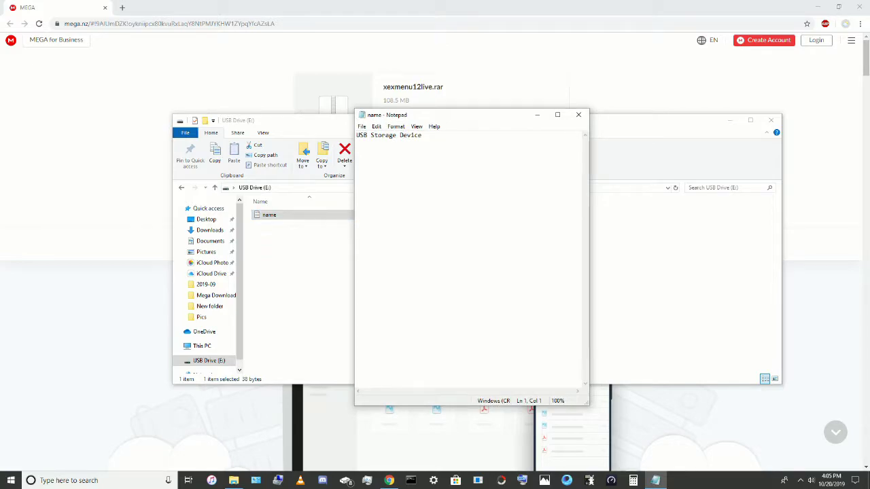
left_click(578, 114)
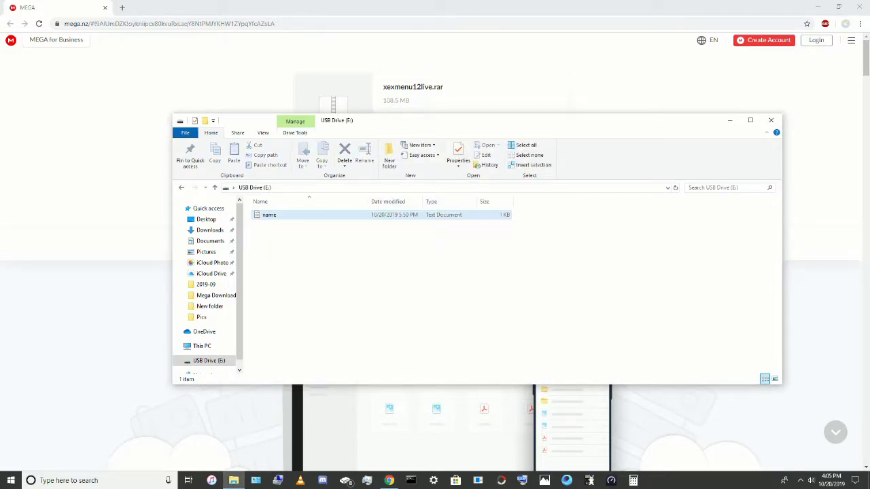
key("Return")
left_click(578, 114)
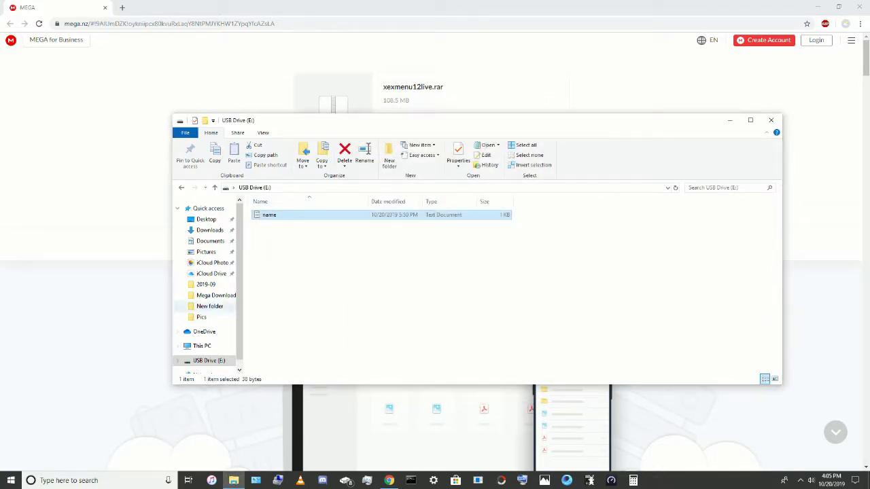
left_click(371, 269)
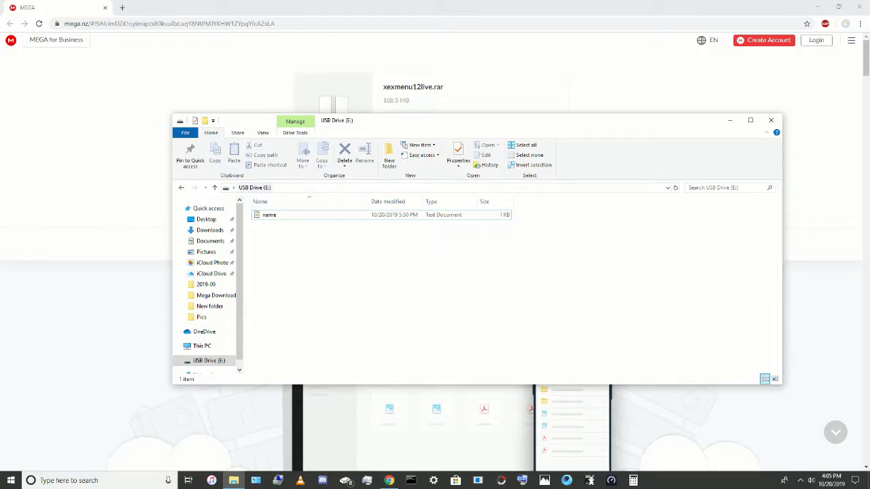
- Set the folder options to show hidden files, folders, and drives
left_click(263, 132)
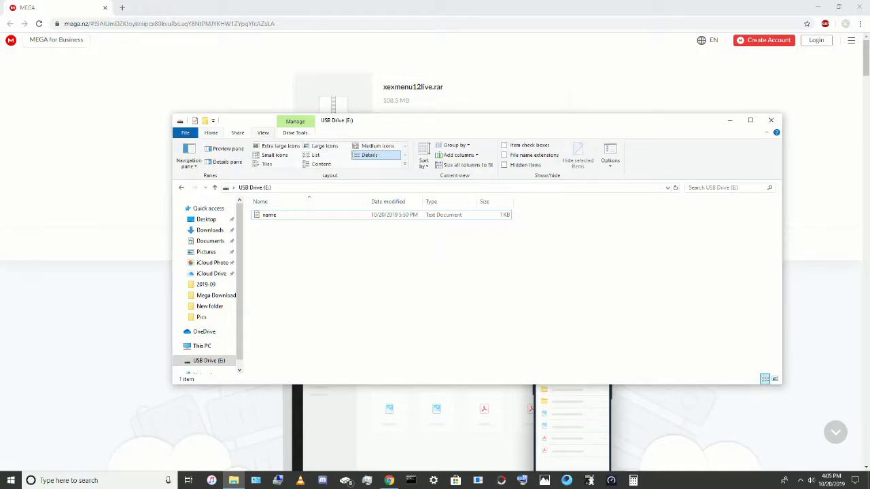
left_click(610, 151)
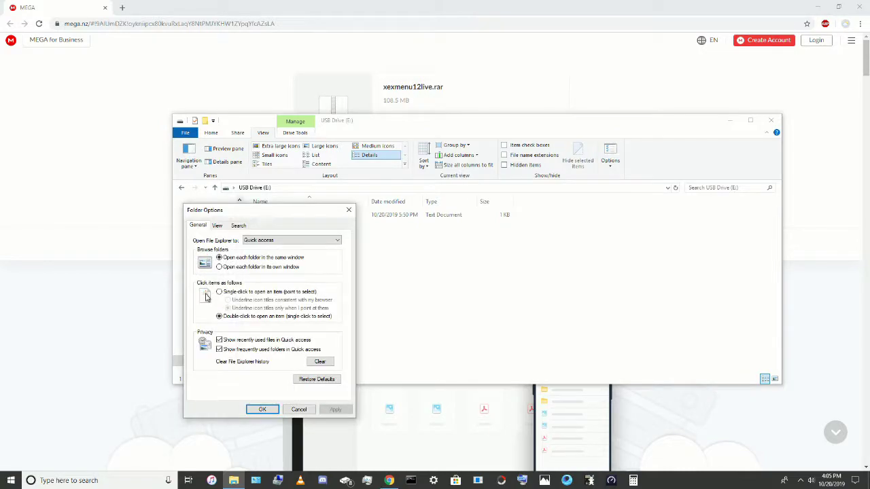
key("ctrl+Tab")
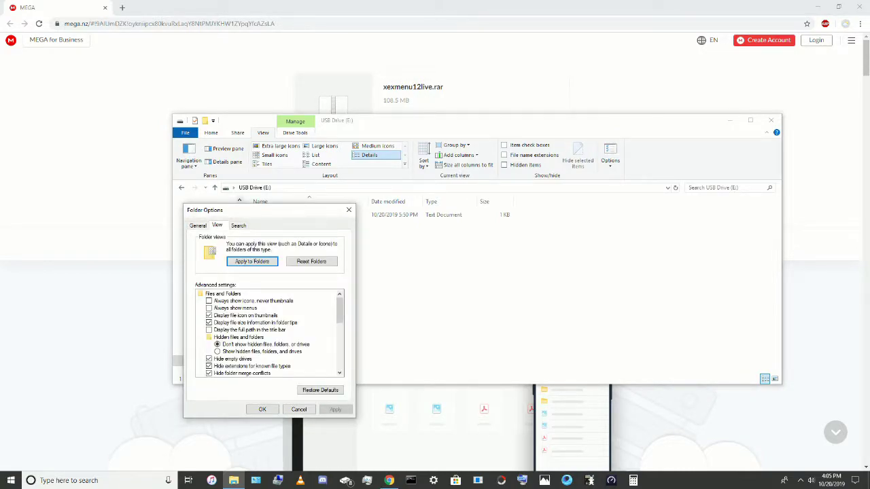
left_click(218, 352)
left_click(263, 410)
- Look inside the Content folder on the USB drive, return to the drive's root, and minimize File Explorer
left_click_drag(296, 276, 299, 204)
left_click(302, 252)
left_click(272, 215)
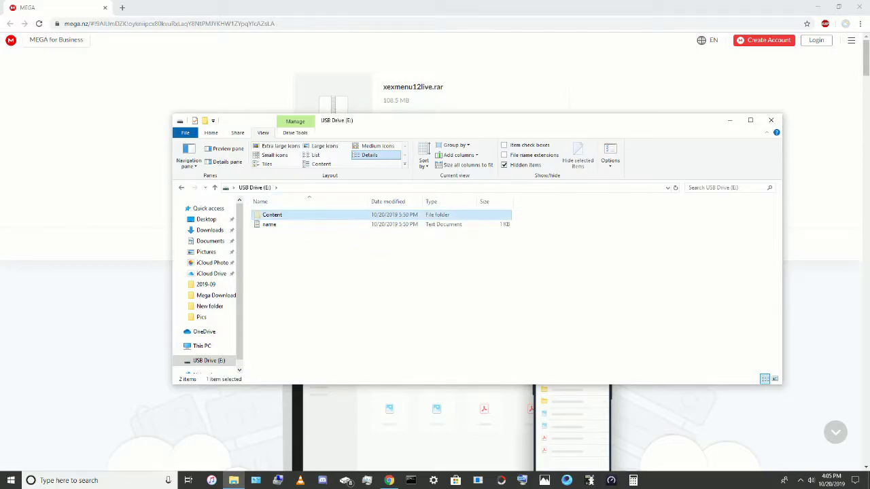
double_click(273, 215)
left_click(255, 187)
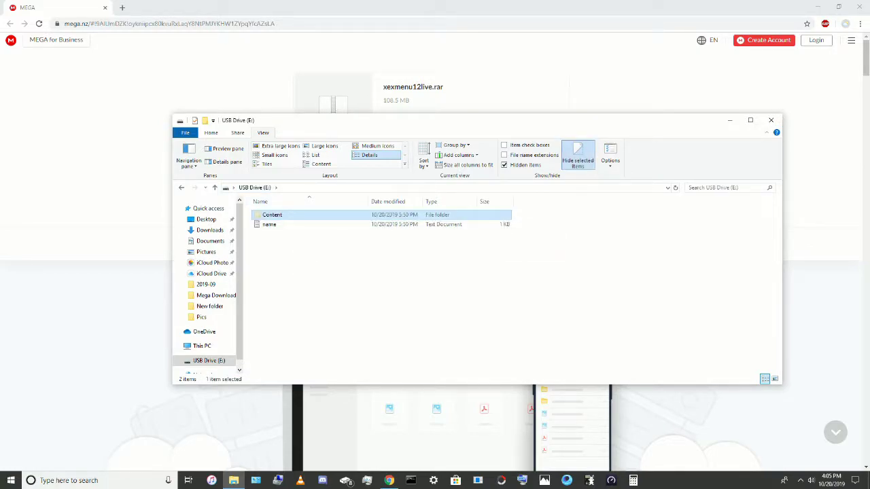
left_click(381, 272)
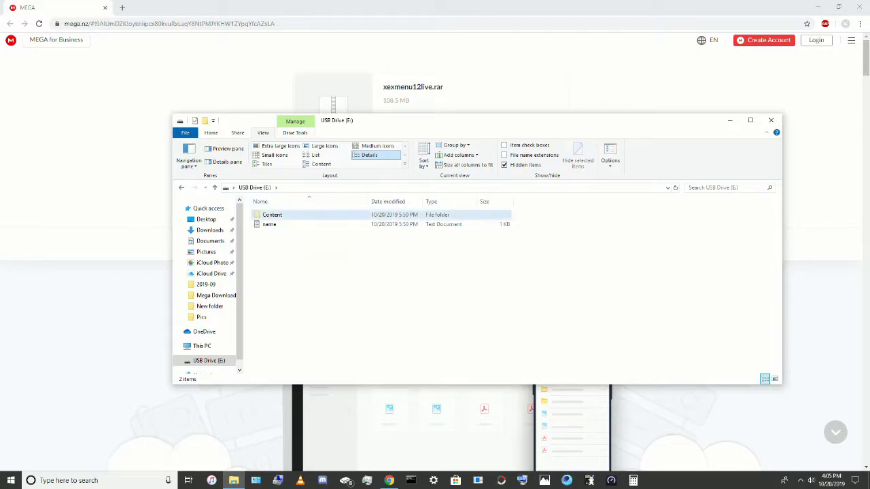
double_click(272, 215)
left_click(255, 188)
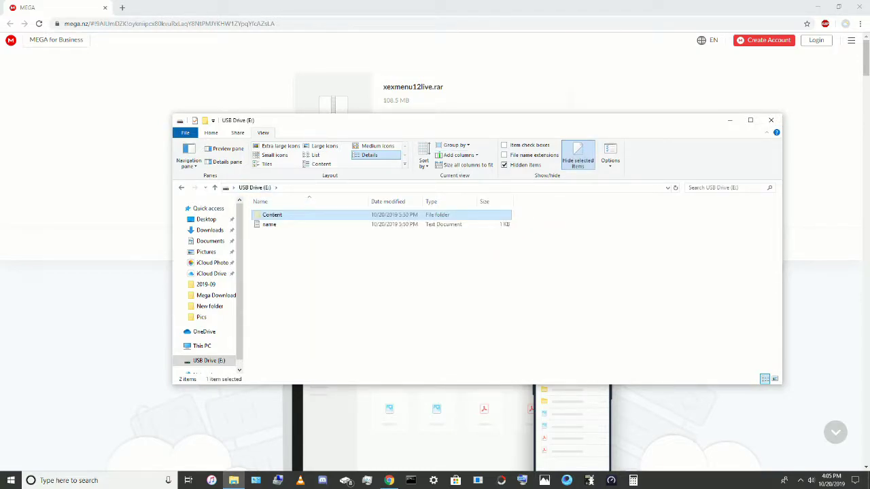
left_click(729, 120)
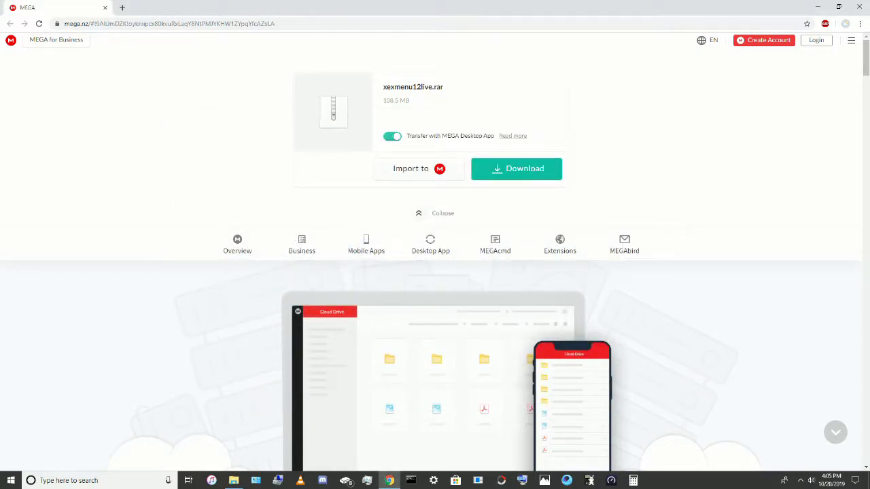
- Download xexmenu12live.rar from the MEGA page with the MEGA desktop app and close the Transfer Manager
left_click_drag(73, 24, 163, 23)
left_click(159, 24)
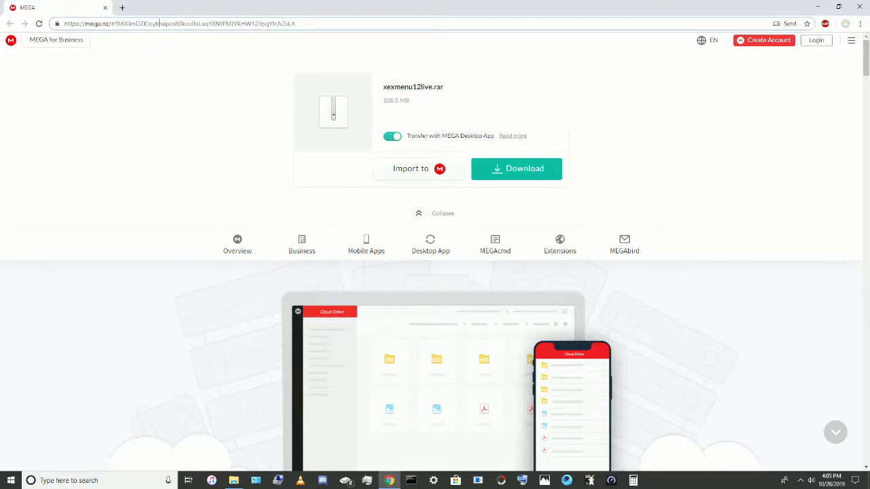
left_click(194, 123)
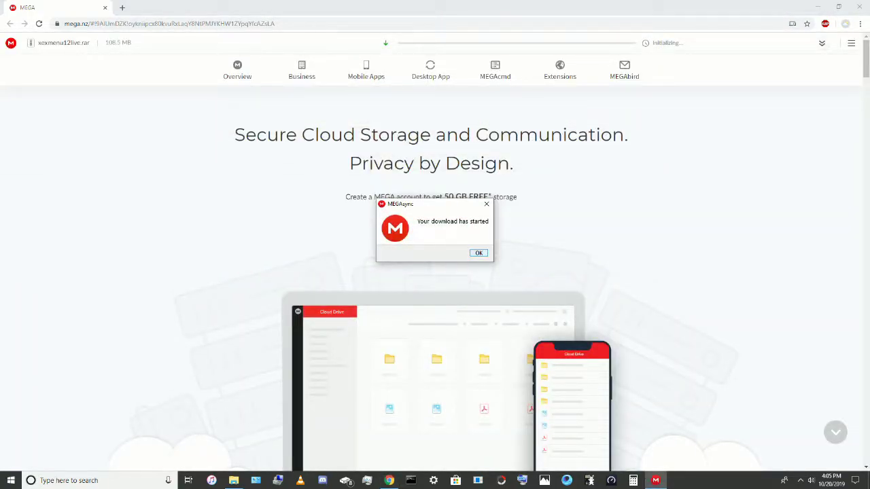
left_click(479, 253)
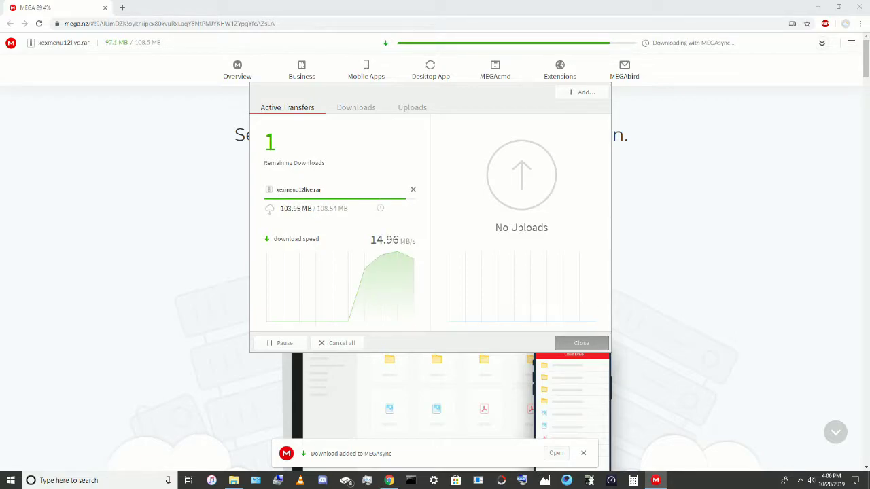
left_click(489, 253)
mouse_move(656, 480)
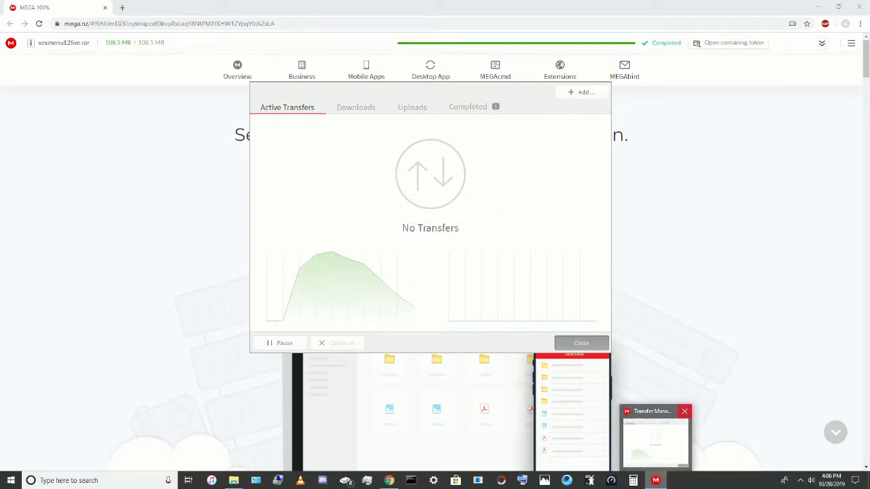
left_click(685, 410)
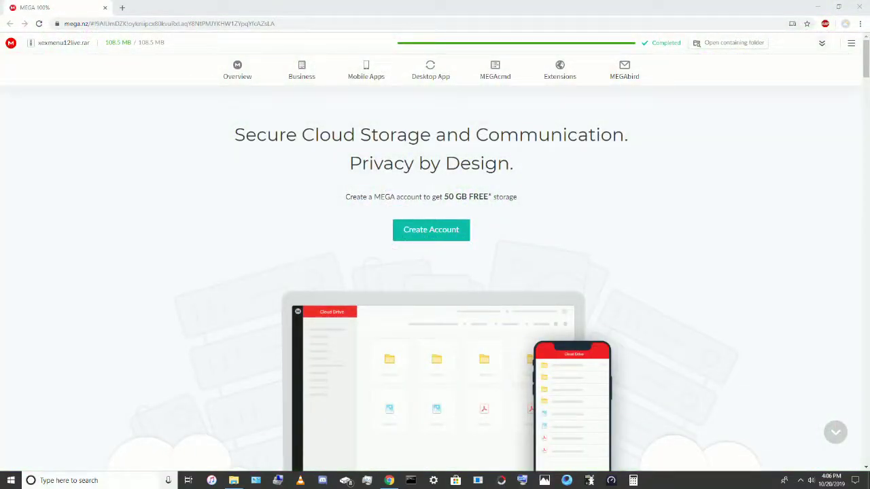
- Go to the Mega Downloads folder in File Explorer and open the xexmenu12live.rar archive in 7-Zip
left_click(233, 481)
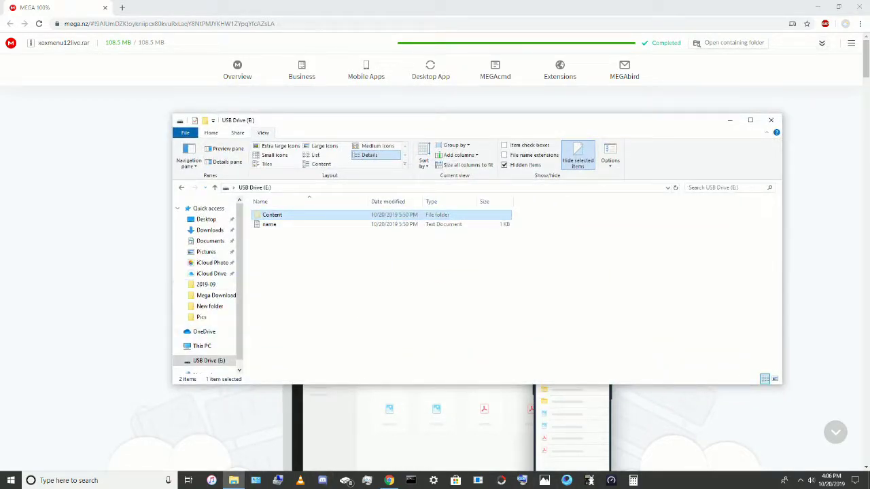
right_click(210, 305)
left_click(201, 294)
right_click(201, 292)
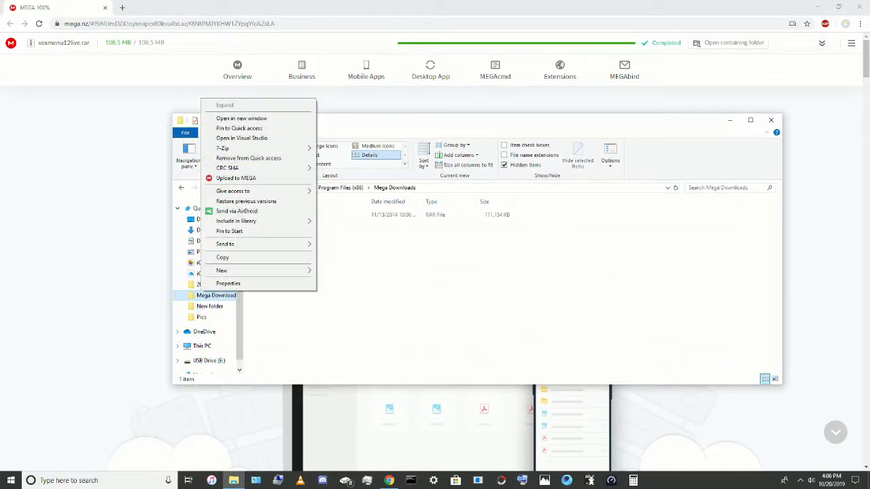
left_click(201, 295)
double_click(286, 215)
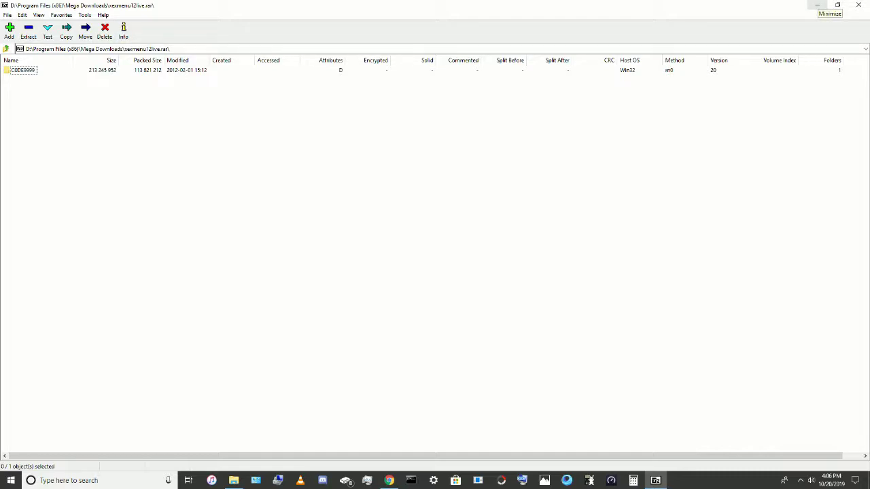
- Look inside the C0DE9999 folder in the xexmenu12live.rar archive and return to the archive's root
double_click(22, 70)
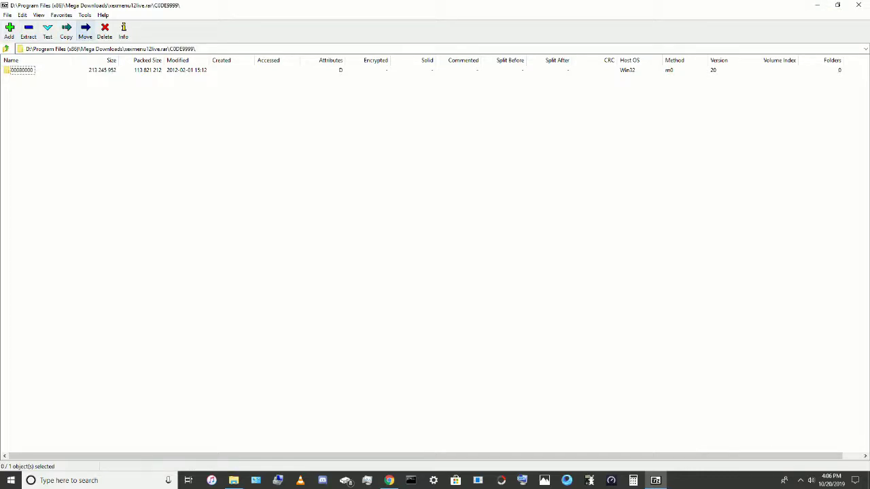
left_click(136, 49)
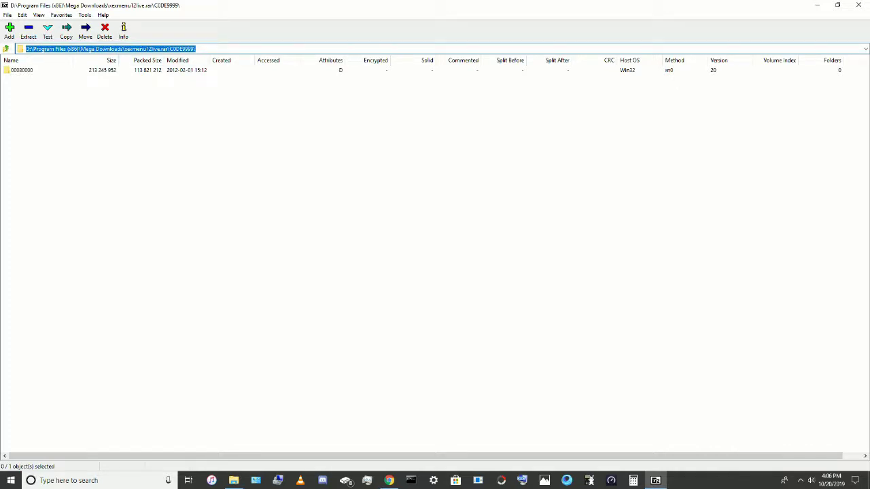
left_click(197, 49)
key("BackSpace")
key("BackSpace")
key("BackSpace")
key("BackSpace")
key("BackSpace")
key("BackSpace")
key("BackSpace")
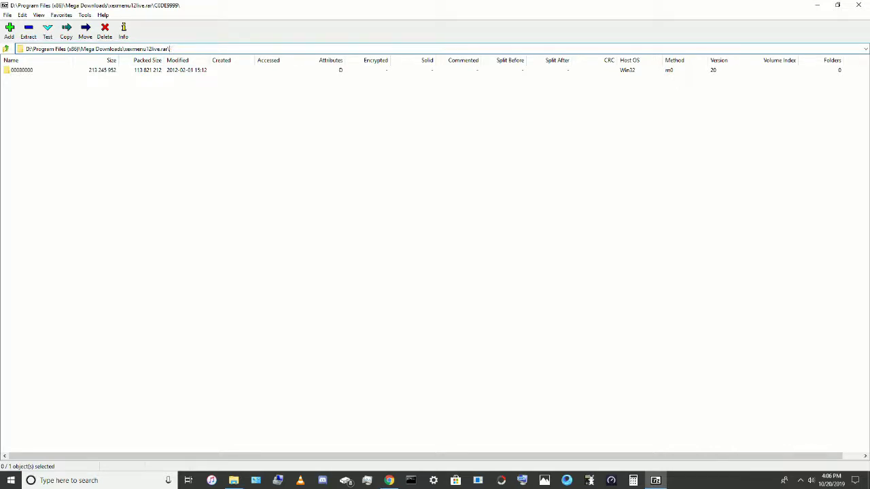
key("Return")
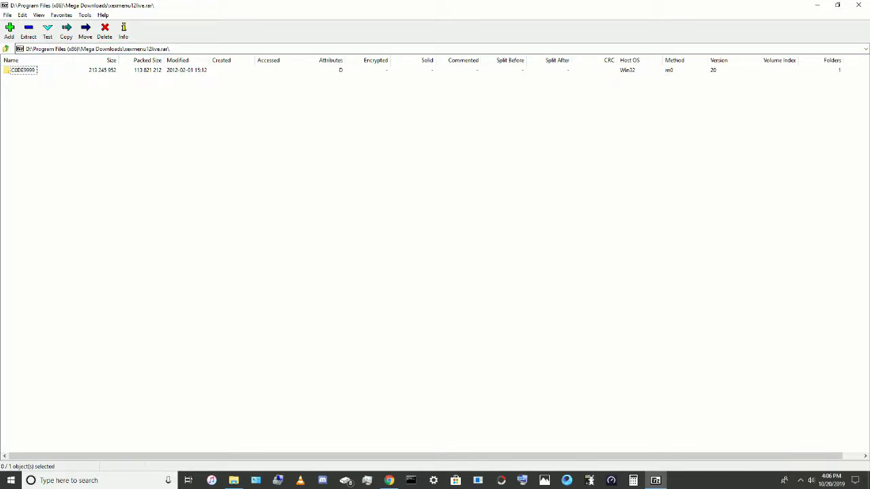
- Copy the C0DE9999 folder from the archive into the Content folder on the USB drive
right_click(20, 69)
left_click(182, 172)
left_click(234, 481)
key("alt+Tab")
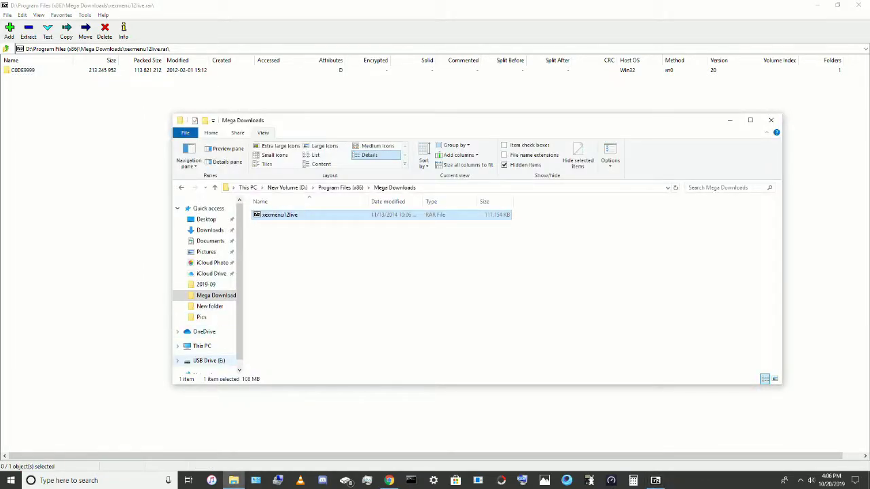
left_click(209, 361)
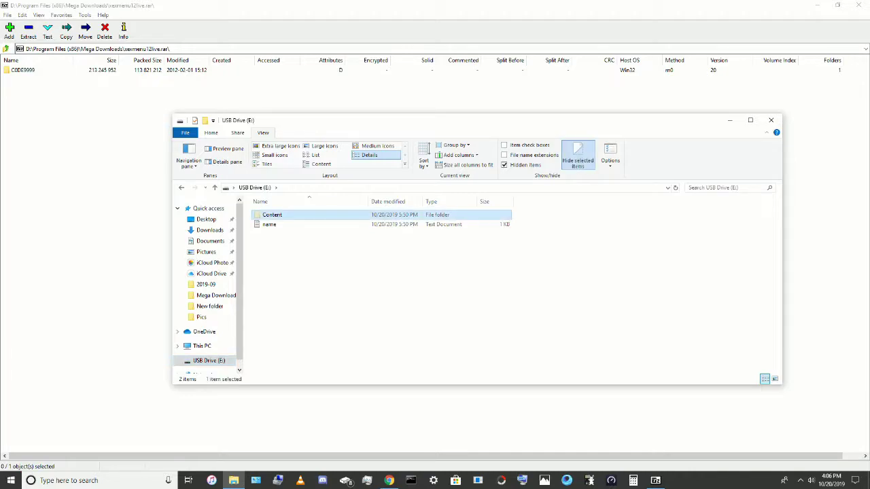
double_click(272, 215)
key("alt+Tab")
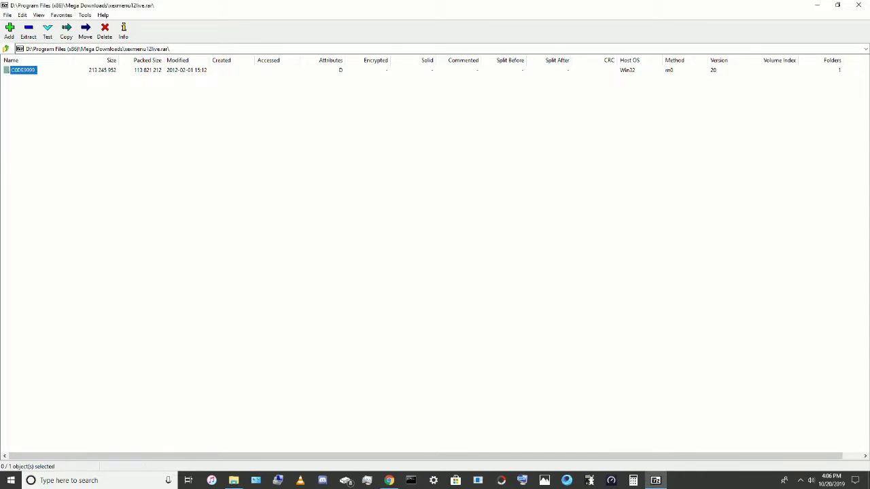
key("alt+Tab")
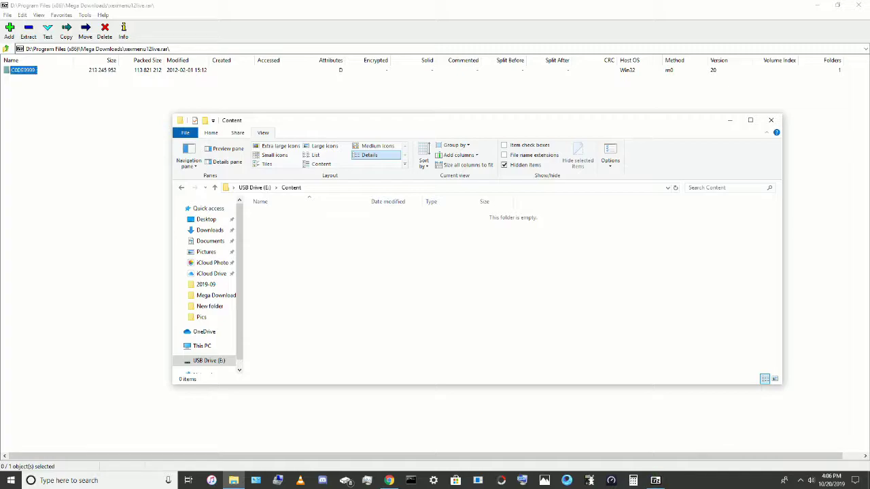
left_click_drag(145, 120, 210, 120)
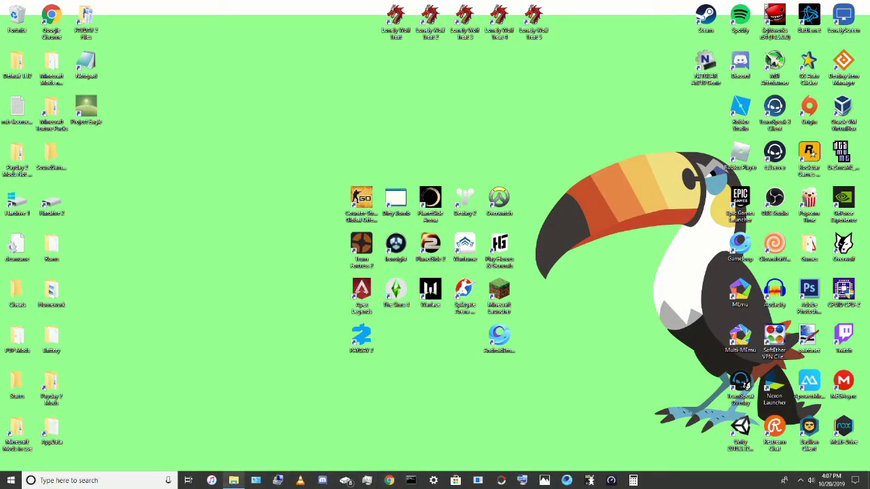
- Bring up the USB drive's Content folder in File Explorer and look inside C0DE9999 and its 00080000 subfolder
left_click(233, 480)
left_click_drag(346, 122, 314, 107)
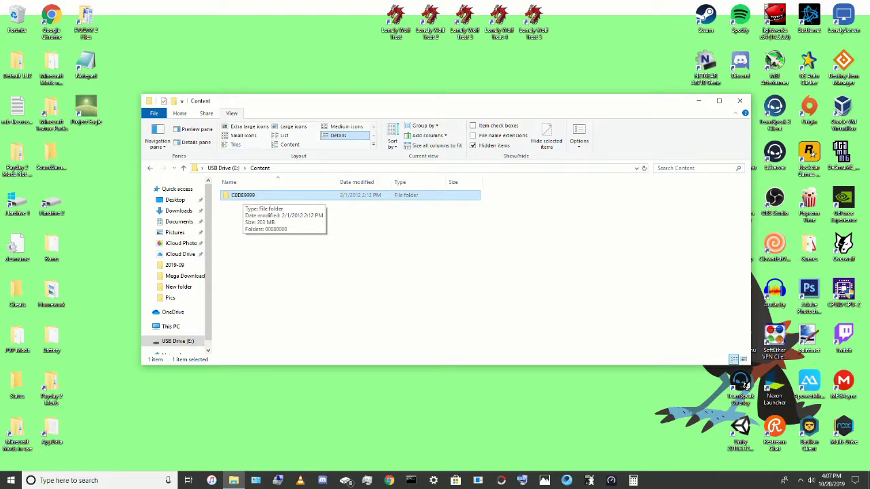
left_click(279, 252)
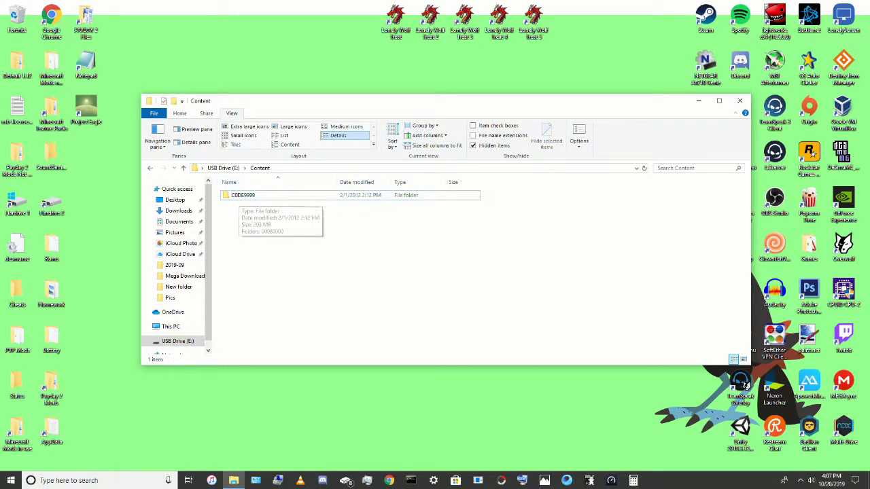
double_click(242, 195)
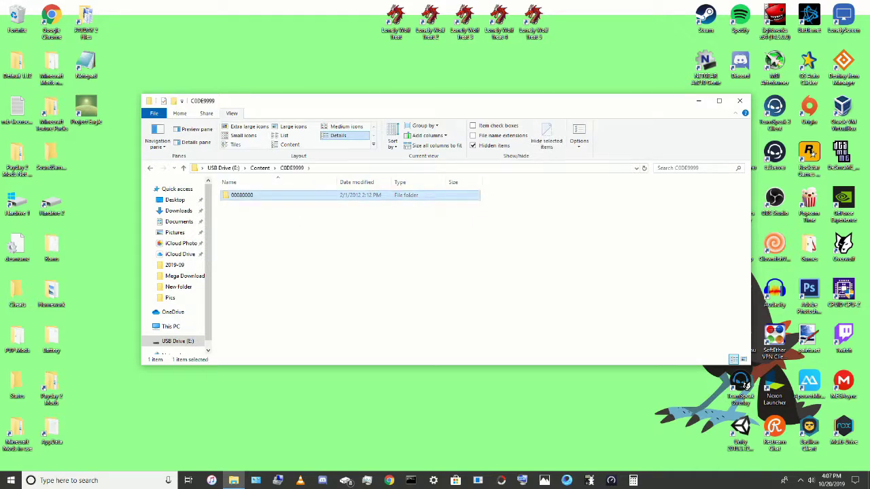
double_click(243, 195)
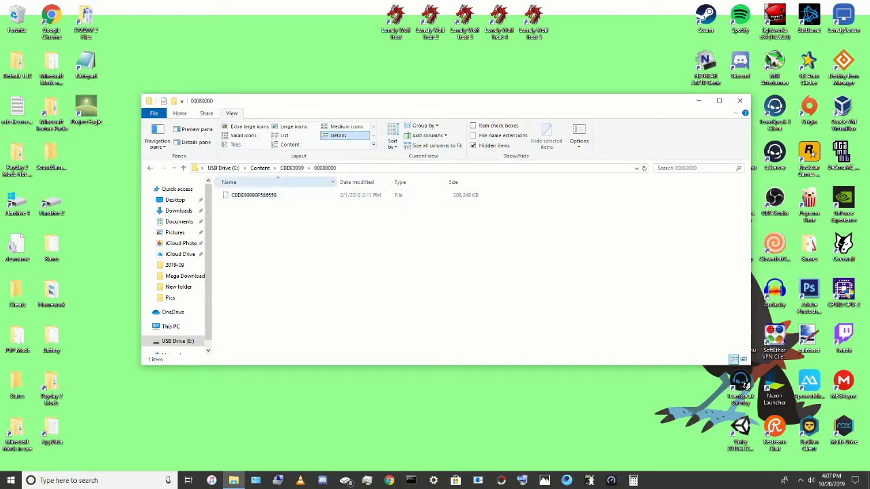
- Try to open the C0DE99990F586558 file with 7-Zip File Manager, and go back to the Content folder
double_click(252, 195)
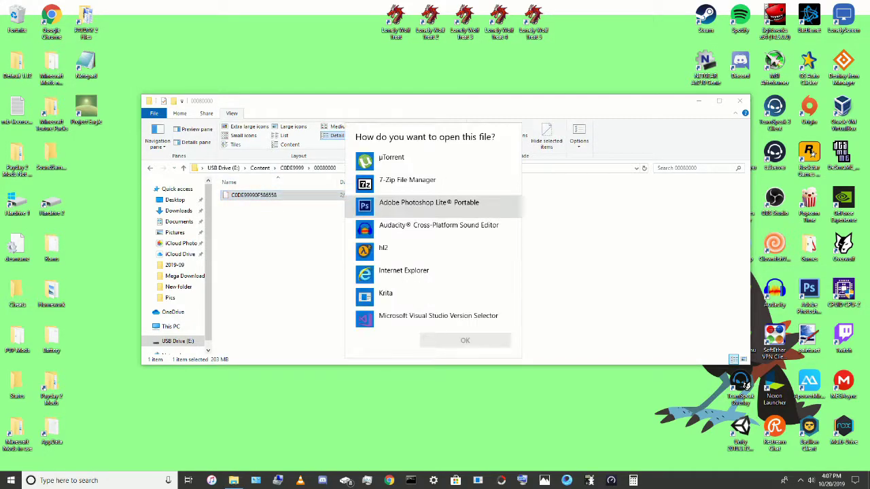
left_click(408, 179)
left_click(462, 341)
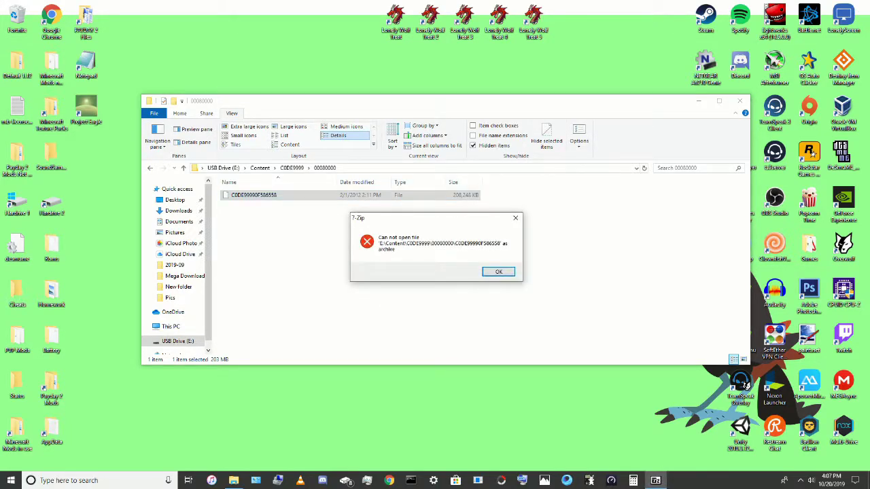
left_click(496, 272)
key("BackSpace")
key("BackSpace")
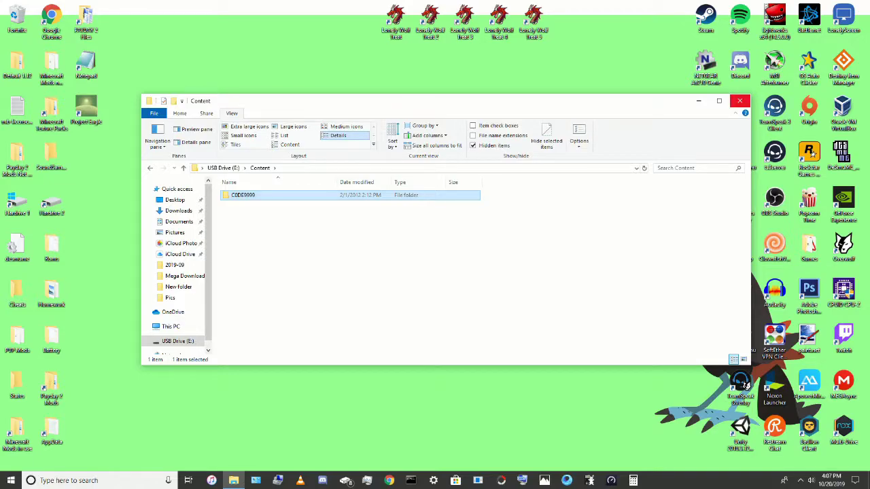
- Close File Explorer and delete the Project Eagle item from the desktop
left_click(740, 101)
right_click(83, 118)
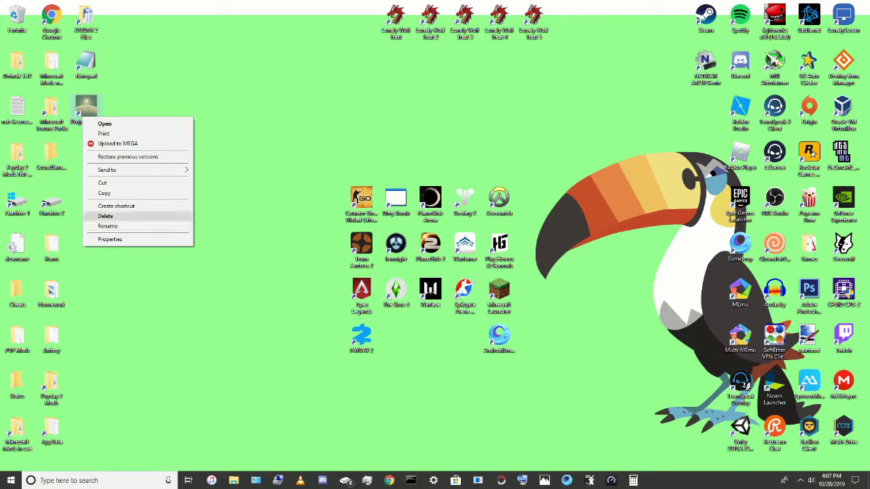
left_click(105, 216)
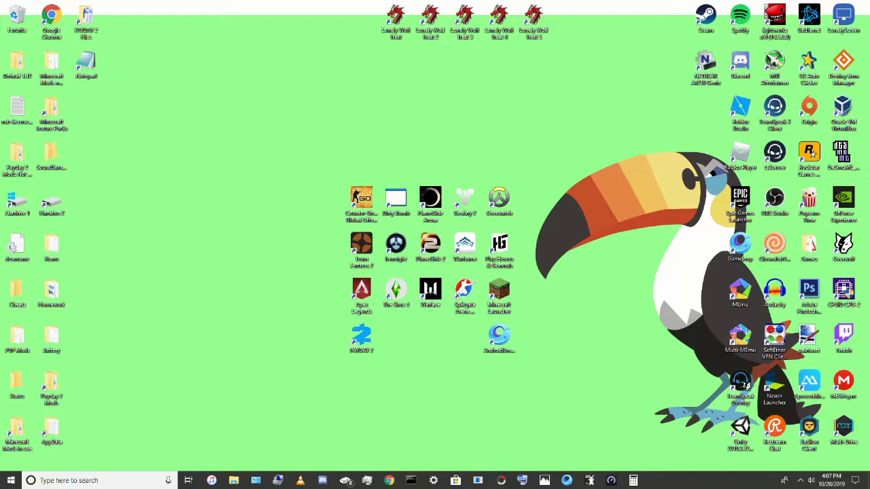
- Move the first four Lonely Wolf Treat desktop icons one grid position to the left
left_click_drag(396, 15, 361, 15)
left_click_drag(430, 15, 396, 14)
left_click_drag(465, 15, 430, 15)
left_click(499, 17)
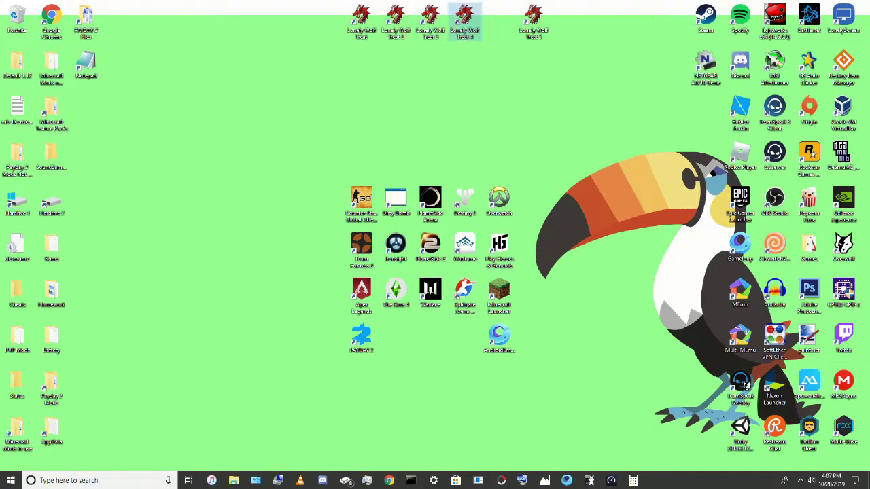